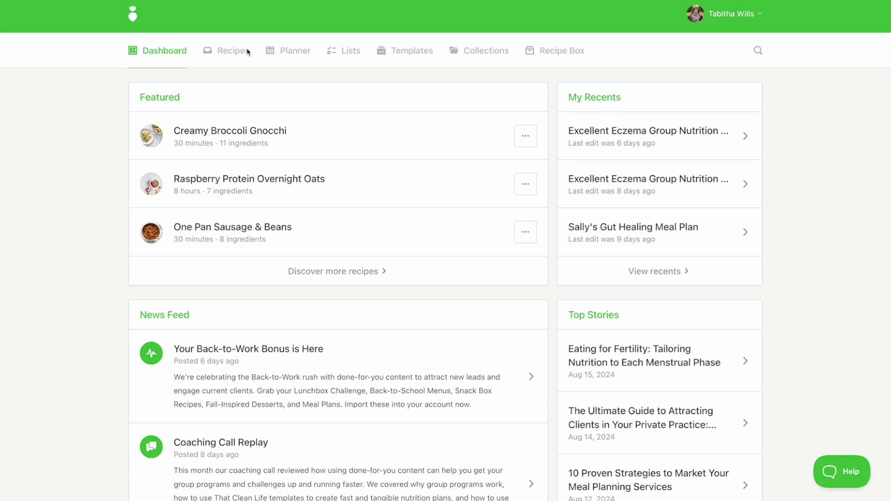
# - Go to the Planner from the top navigation bar
pyautogui.click(289, 51)
# - Turn on public link sharing for the Excellent Eczema plan with edits, exports and health insights allowed
pyautogui.click(668, 131)
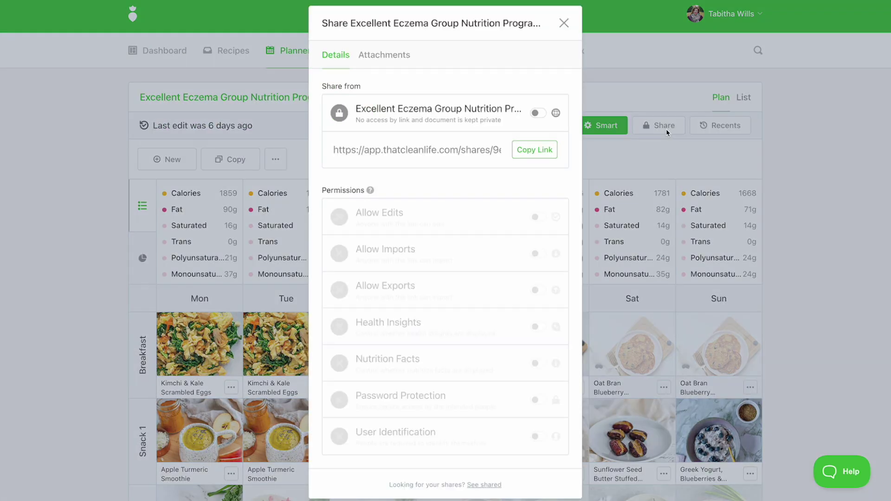
pyautogui.click(537, 113)
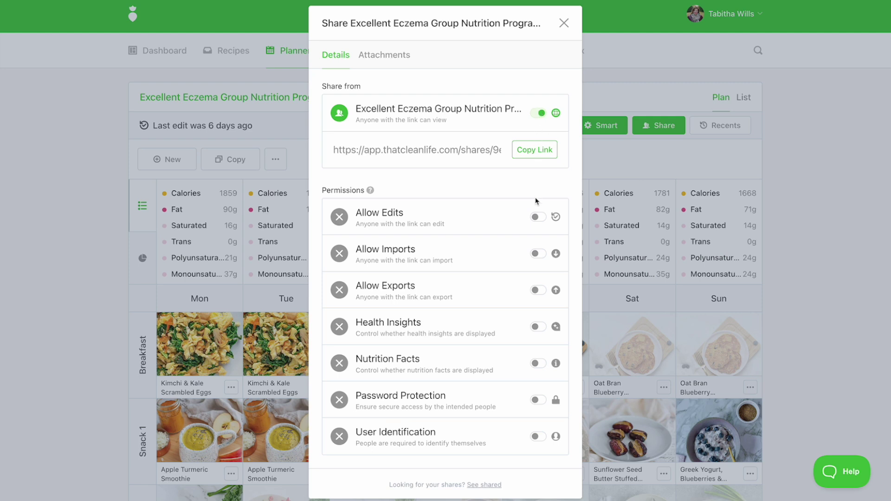
pyautogui.click(538, 217)
pyautogui.click(541, 292)
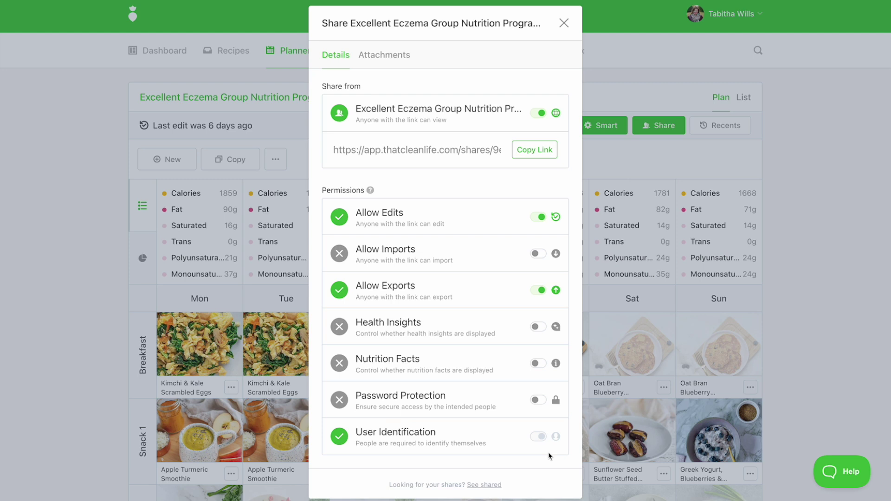
pyautogui.click(539, 330)
# - Enable Nutrition Facts on the shared plan, with Password Protection ending up off
pyautogui.click(538, 365)
pyautogui.click(538, 400)
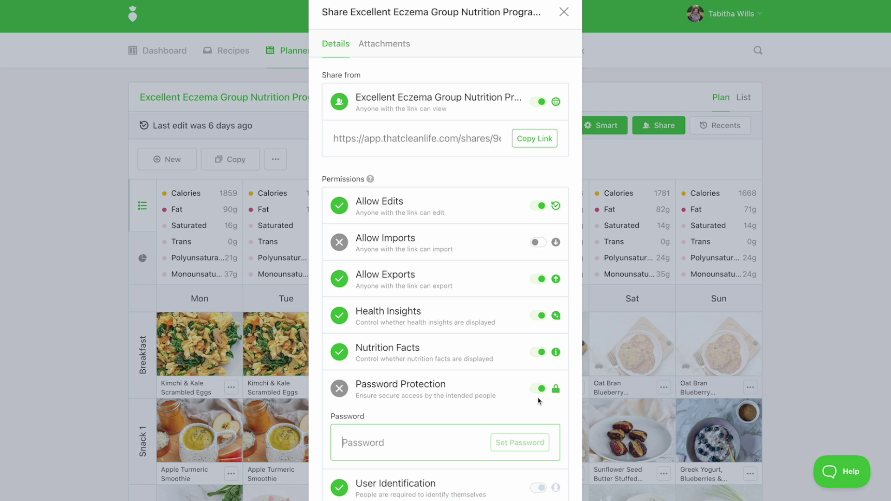
pyautogui.click(539, 392)
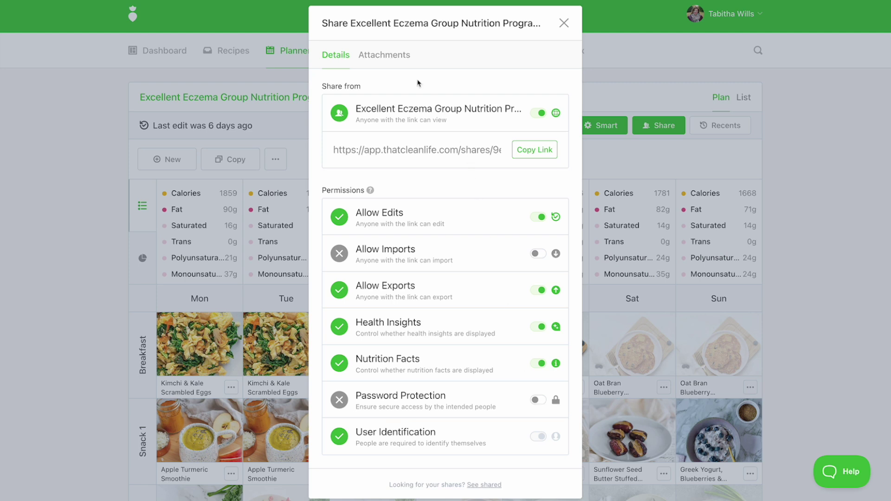
# - Start a new Rich Text attachment named 'Instructions' for the share
pyautogui.click(392, 62)
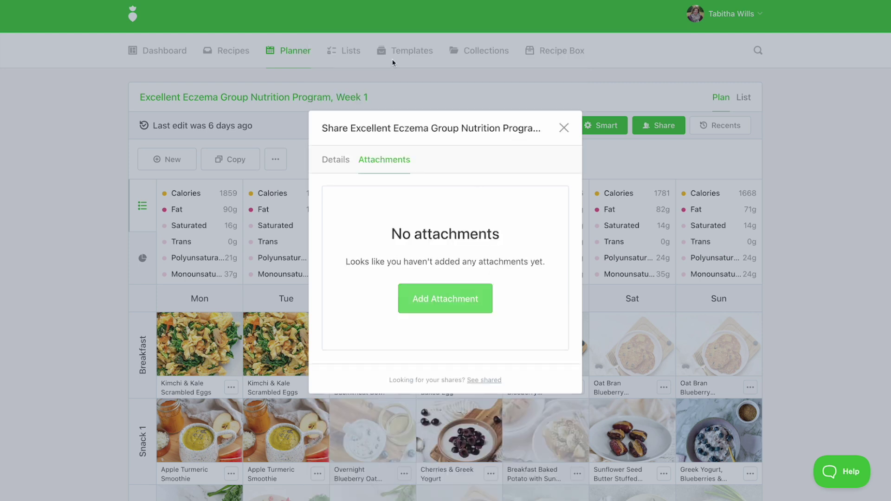
pyautogui.click(452, 310)
pyautogui.click(425, 299)
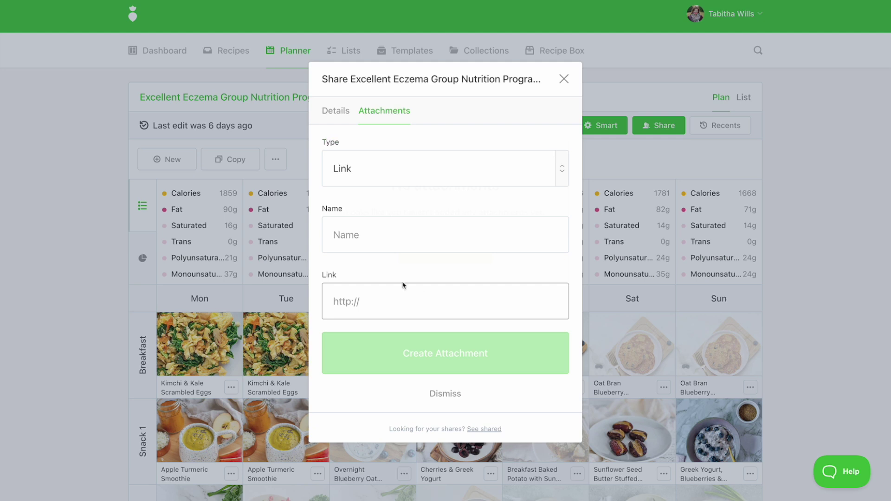
pyautogui.click(362, 181)
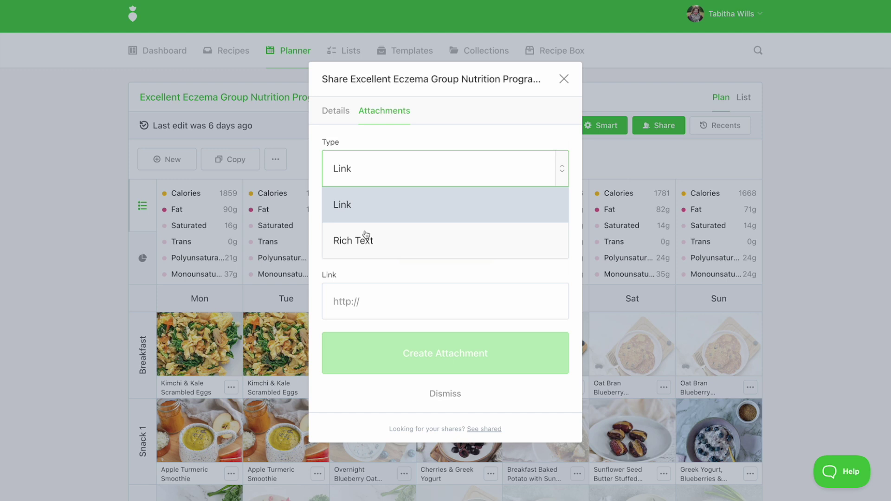
pyautogui.click(366, 235)
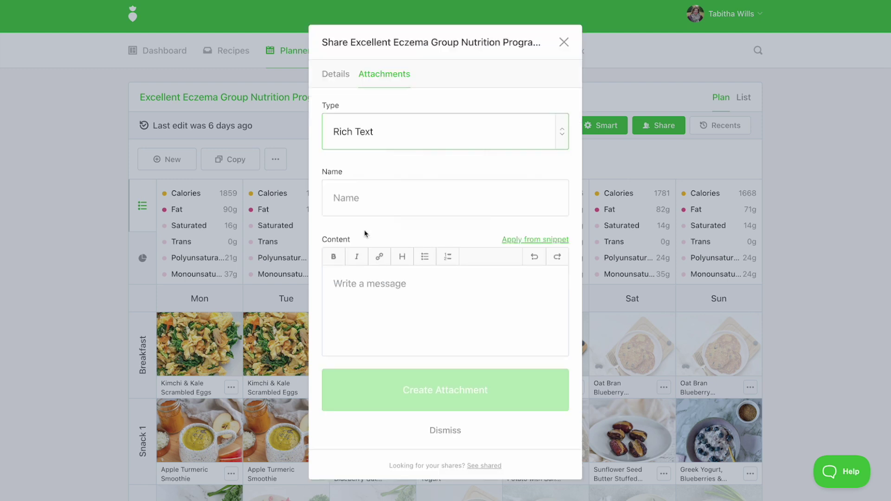
pyautogui.click(388, 205)
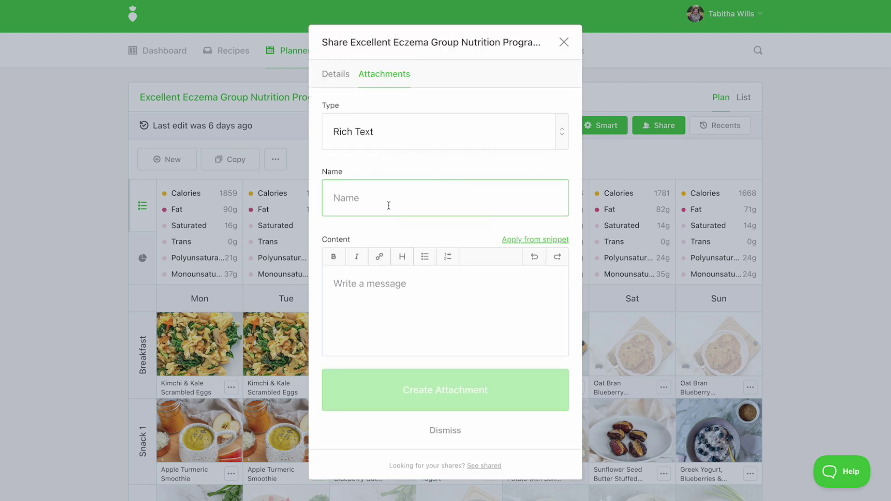
pyautogui.write('Instructions')
# - Fill the attachment content from the Meal Plan Introduction template snippet
pyautogui.click(545, 243)
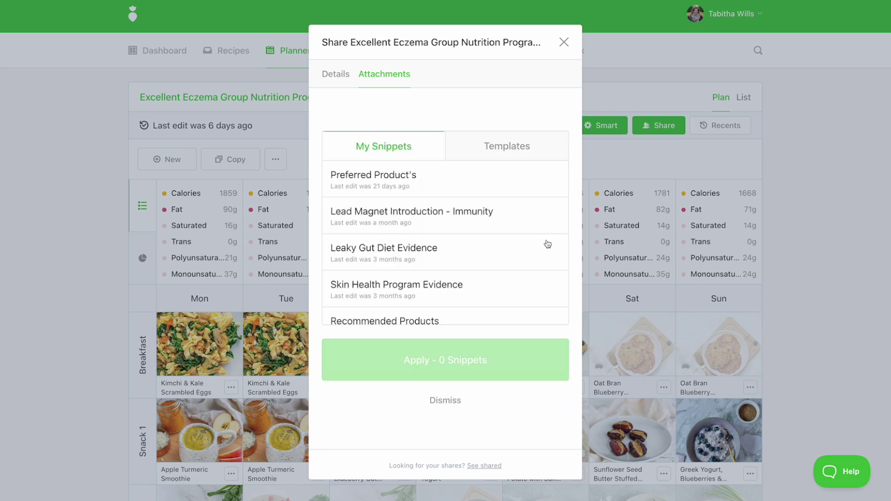
pyautogui.click(520, 148)
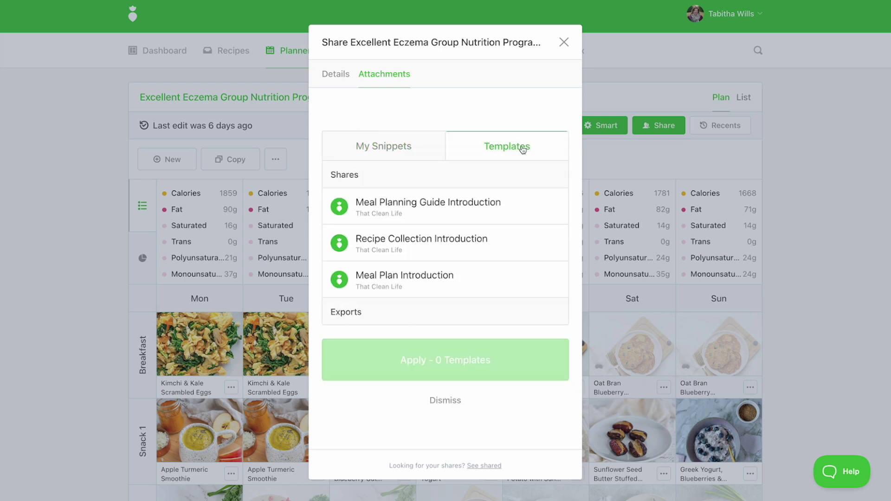
pyautogui.click(428, 274)
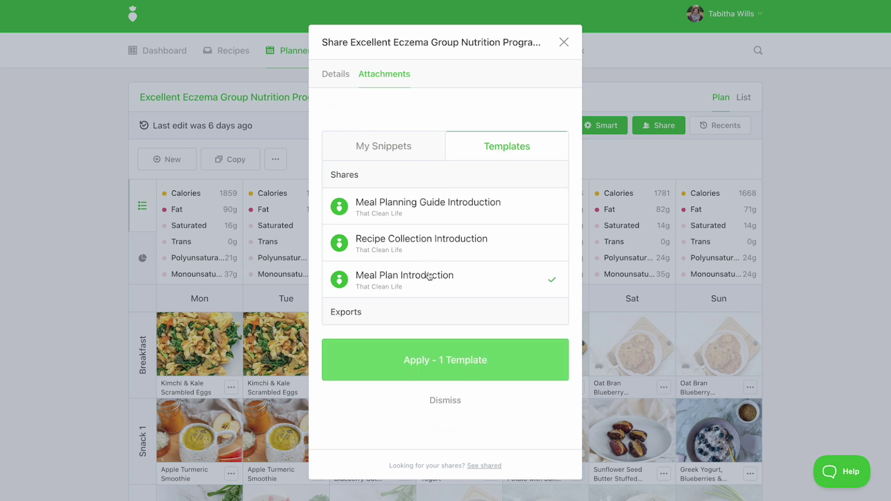
pyautogui.click(429, 352)
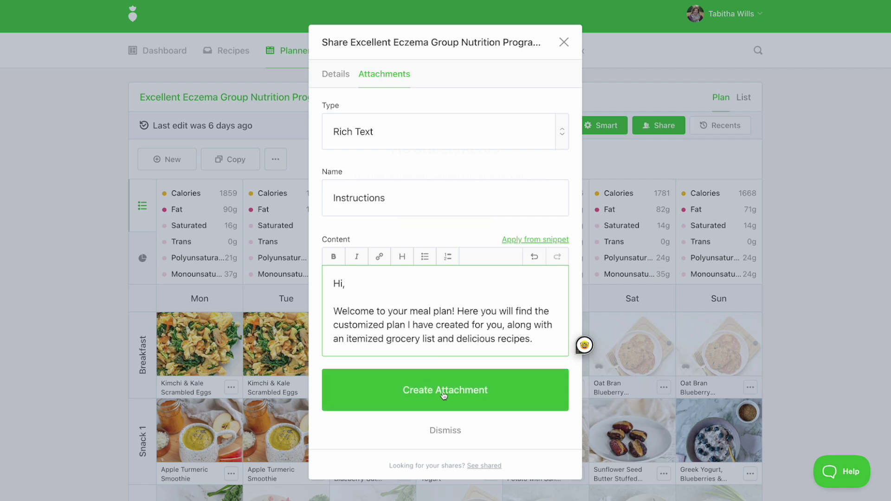
# - Create the Instructions attachment, then pin and unpin it so it stays unpinned
pyautogui.click(444, 393)
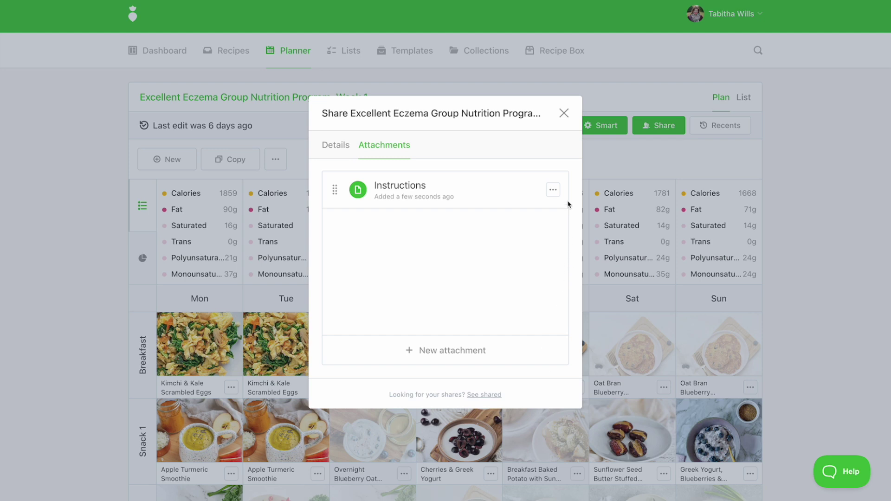
pyautogui.click(557, 191)
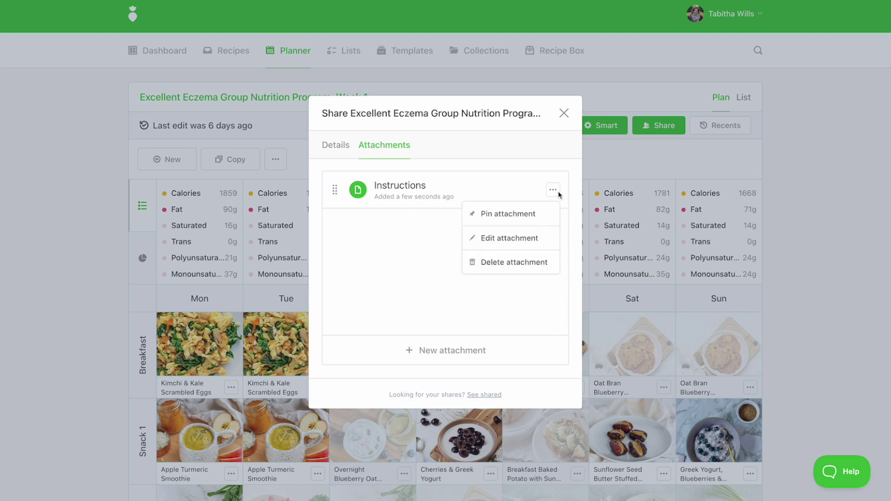
pyautogui.click(530, 218)
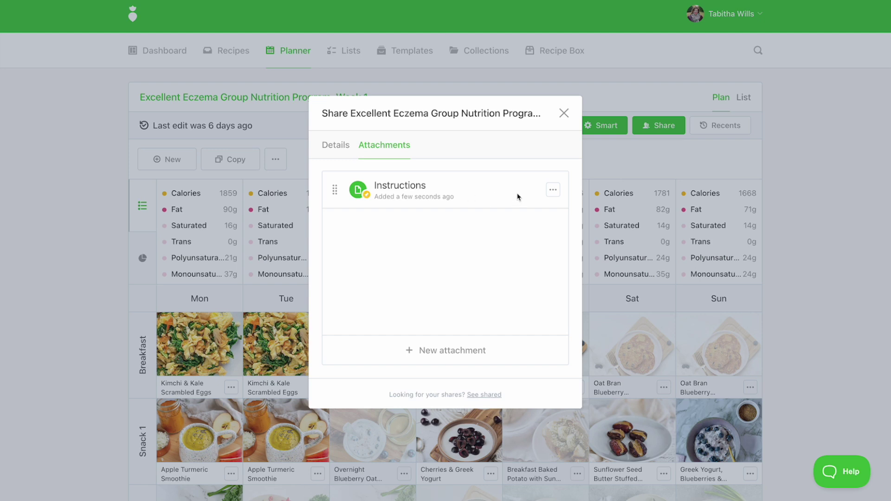
pyautogui.click(553, 190)
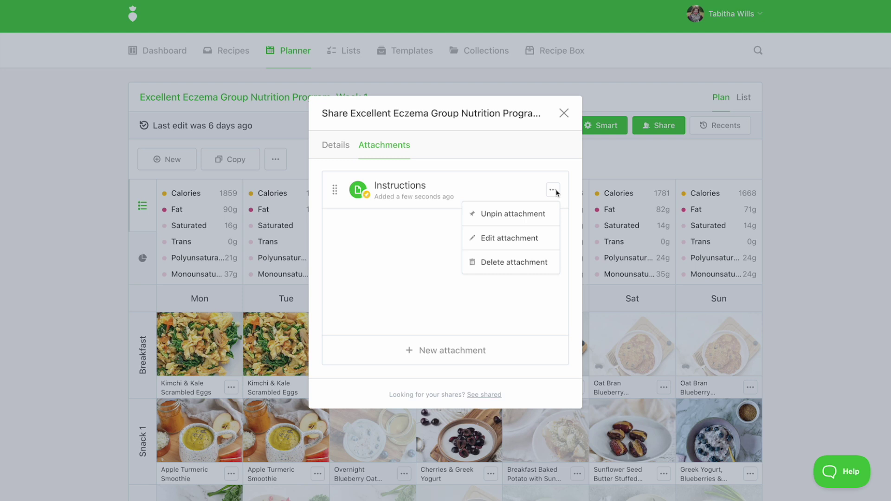
pyautogui.click(523, 221)
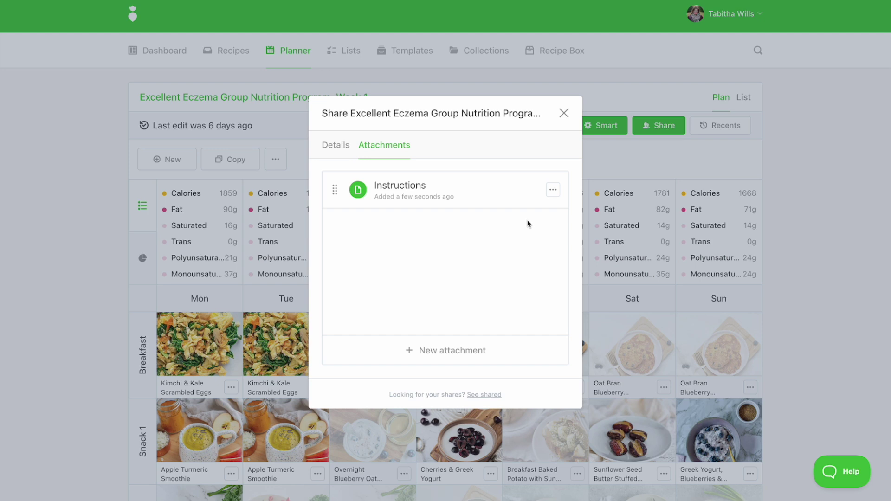
pyautogui.click(342, 144)
# - Copy the plan's share link, preview it in a new browser tab, then close the Share dialog
pyautogui.click(535, 149)
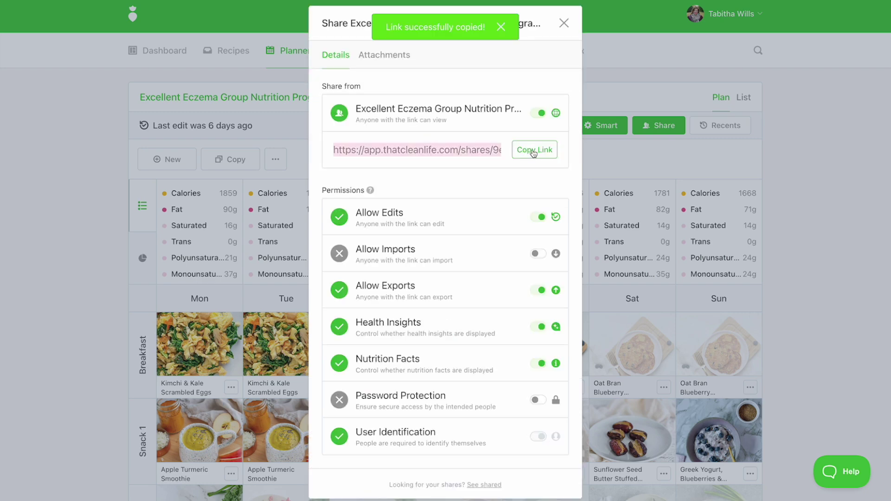
pyautogui.hotkey('ctrl', 't')
pyautogui.hotkey('ctrl', 'v')
pyautogui.press('Return')
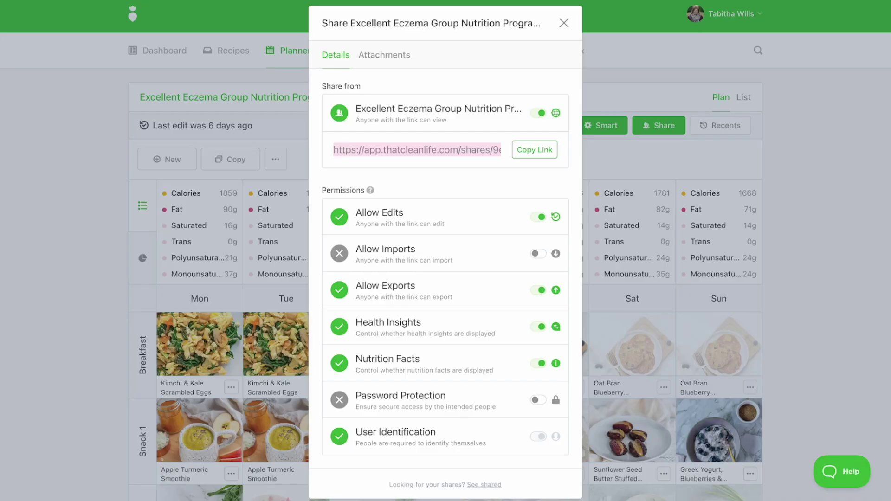
pyautogui.click(662, 49)
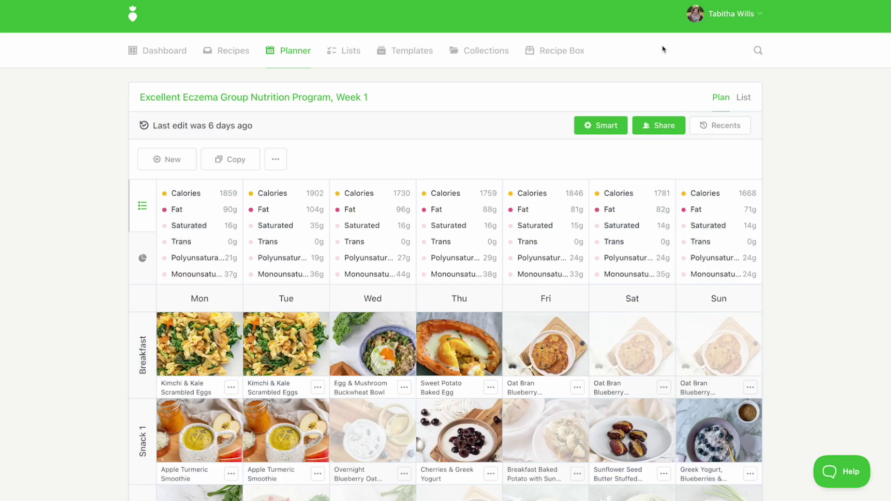
# - Save the My Business settings with the light blue theme colour #6ca4cc
pyautogui.click(727, 19)
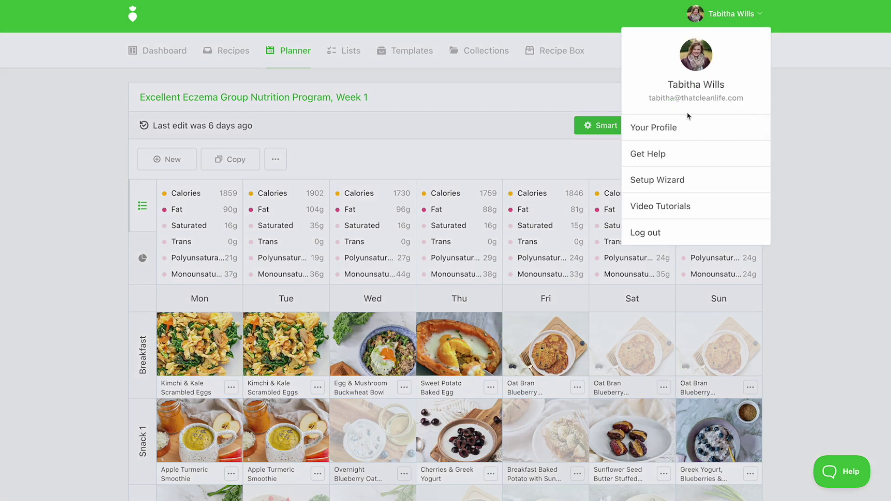
pyautogui.click(687, 127)
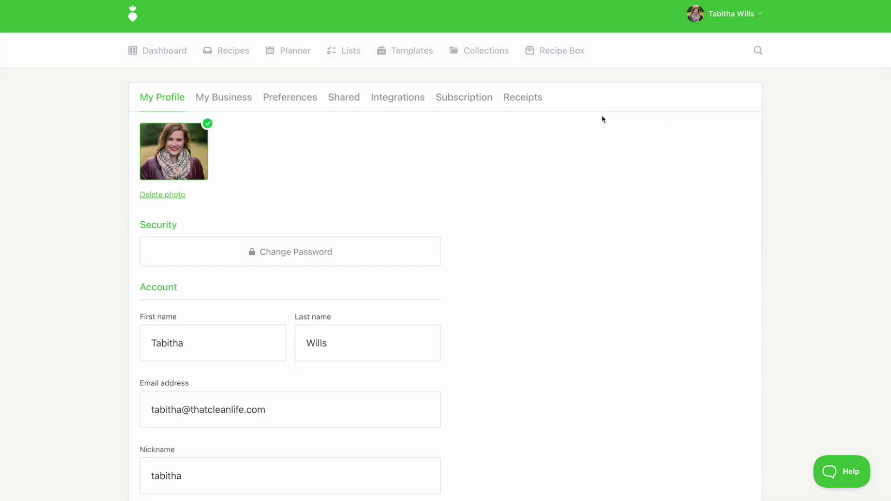
pyautogui.click(242, 98)
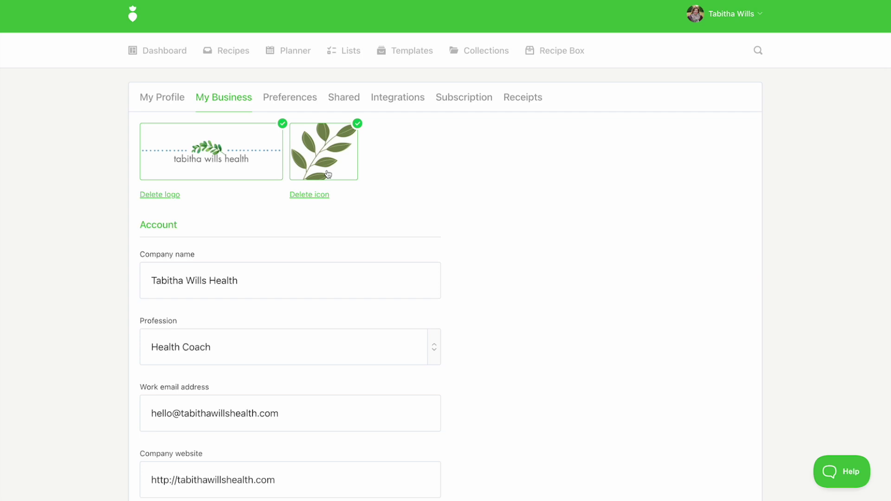
pyautogui.scroll(-4, 394, 235)
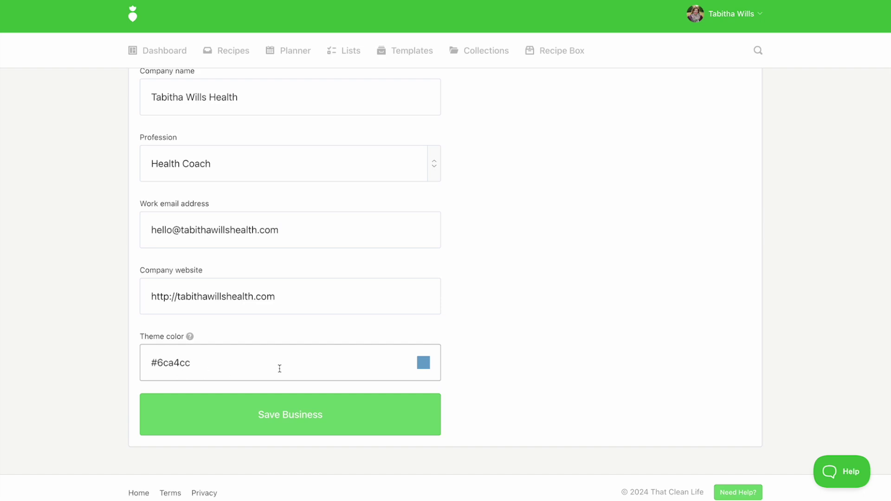
pyautogui.click(422, 363)
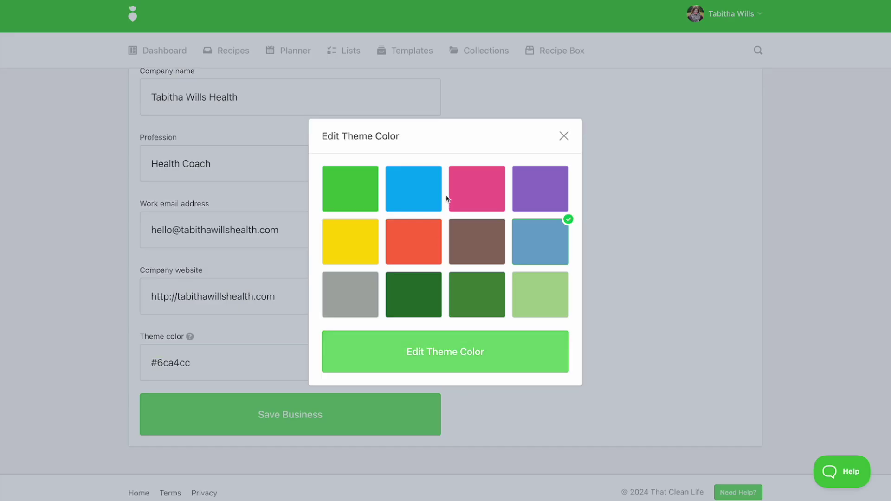
pyautogui.click(421, 357)
pyautogui.click(300, 413)
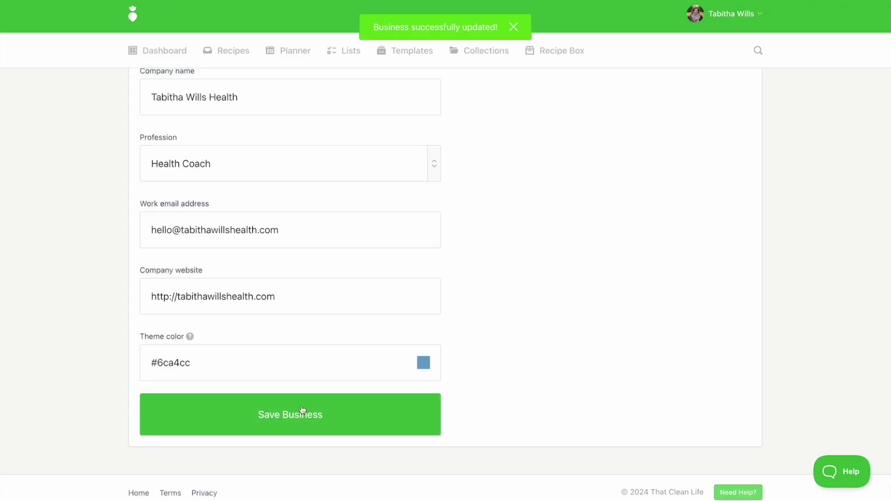
pyautogui.scroll(5, 300, 412)
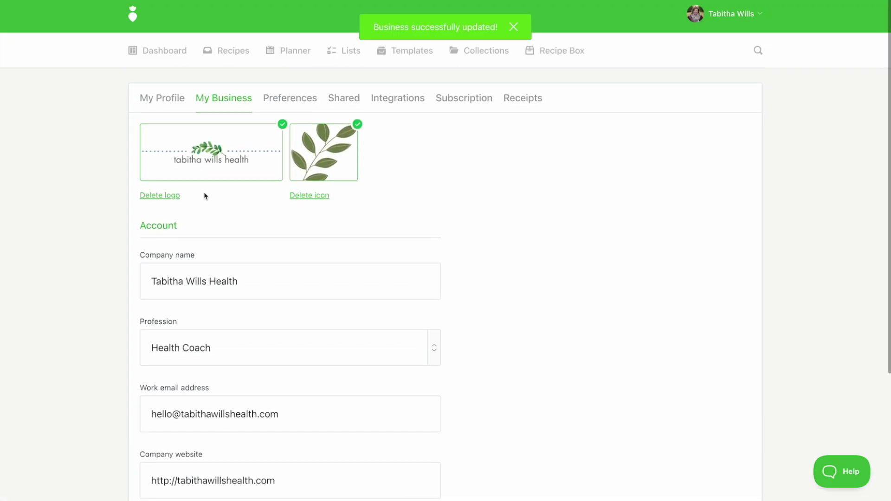
# - Turn on 'Automatically apply icon and theme color when possible' and save the preferences
pyautogui.click(285, 96)
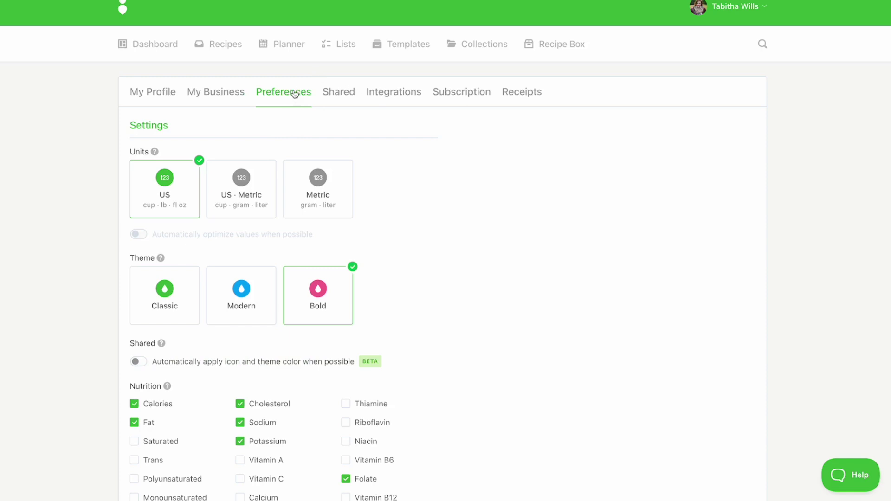
pyautogui.scroll(-3, 95, 205)
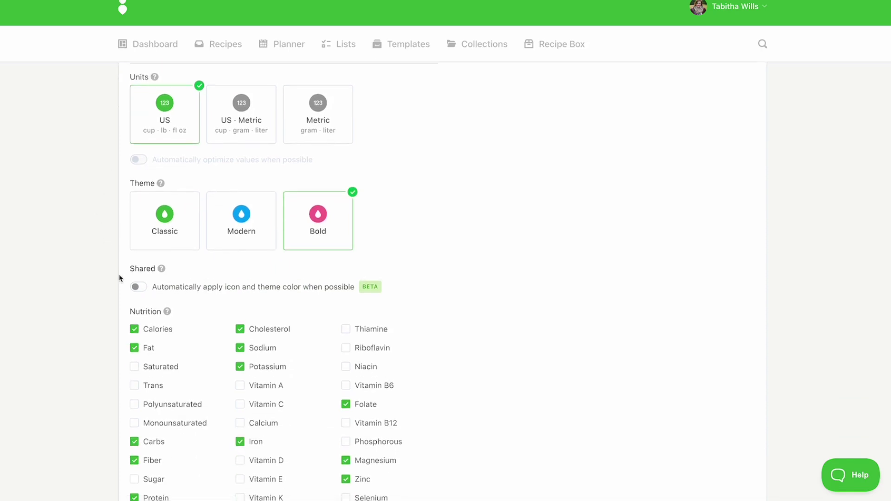
pyautogui.click(137, 287)
pyautogui.scroll(-5, 81, 283)
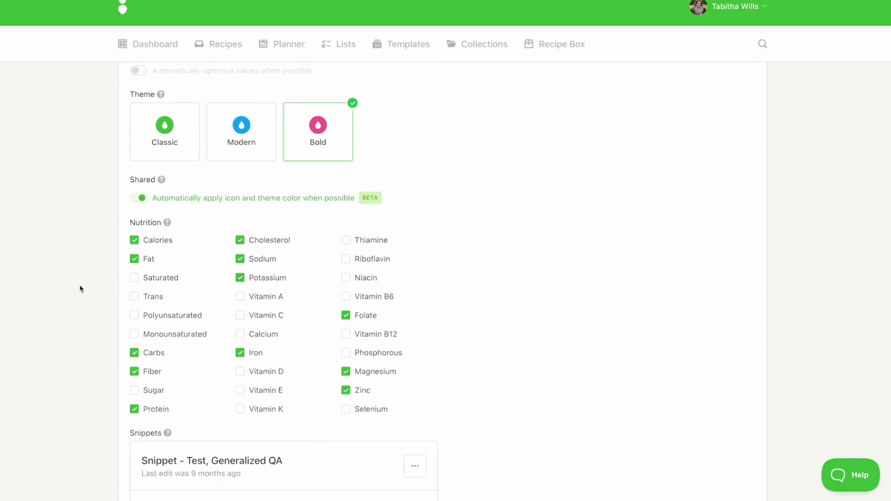
pyautogui.scroll(-6, 79, 285)
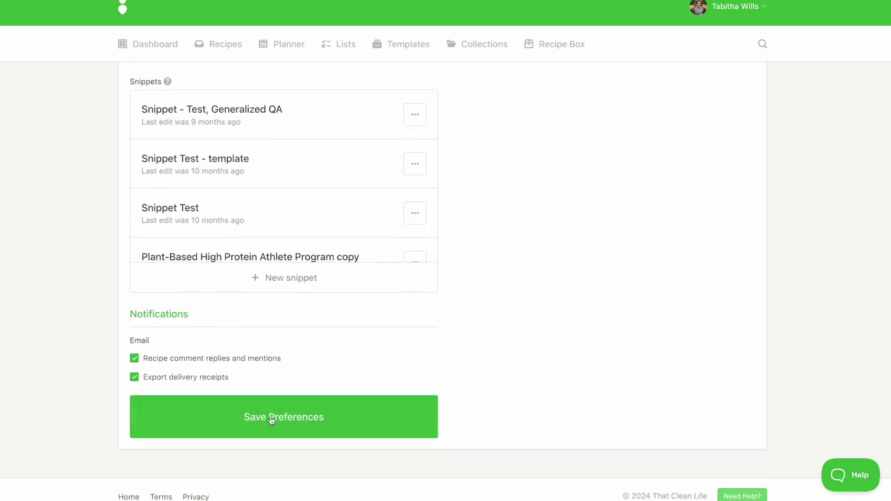
pyautogui.click(272, 419)
pyautogui.click(272, 419)
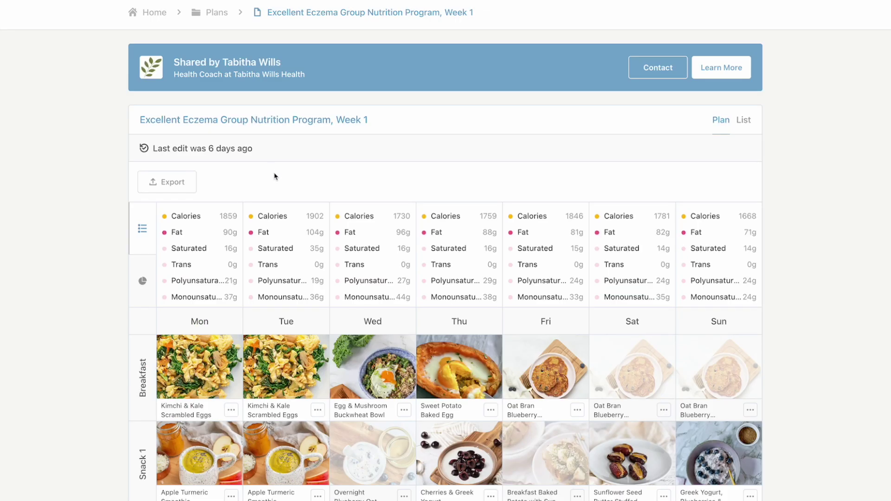
pyautogui.scroll(-4, 275, 176)
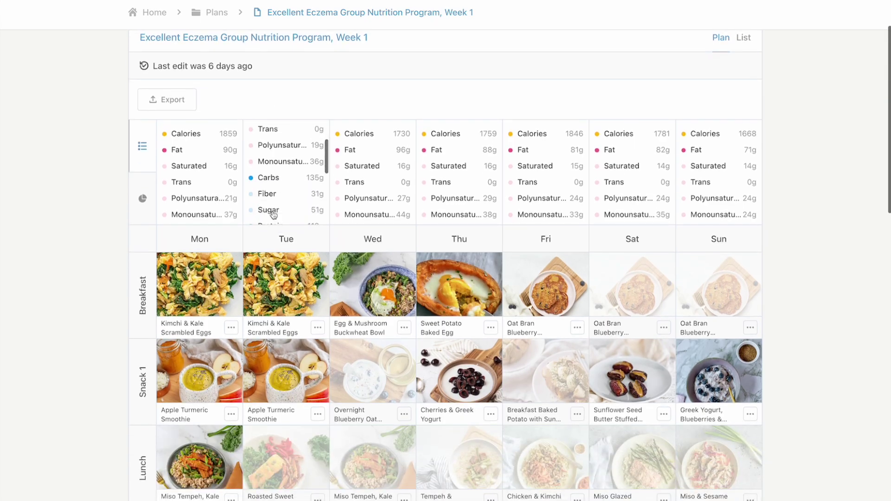
# - View the Kimchi & Kale Scrambled Eggs recipe details from Monday's breakfast
pyautogui.click(297, 283)
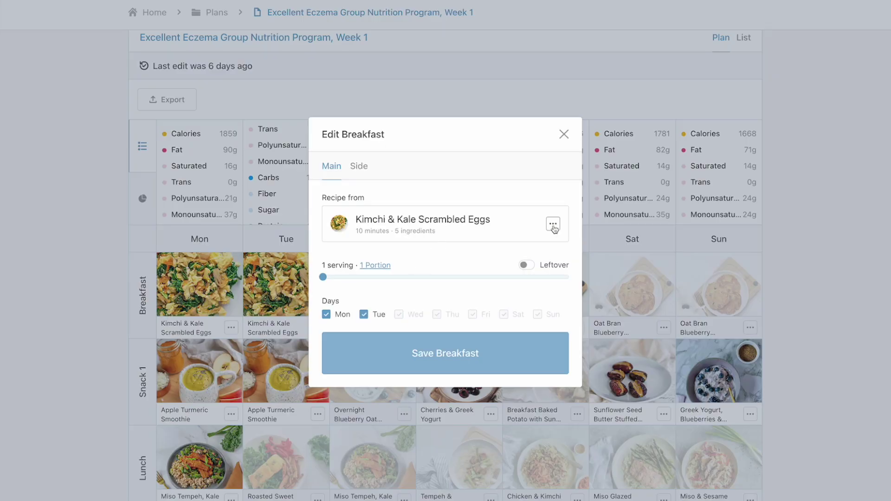
pyautogui.click(553, 225)
pyautogui.click(514, 247)
pyautogui.scroll(-5, 572, 298)
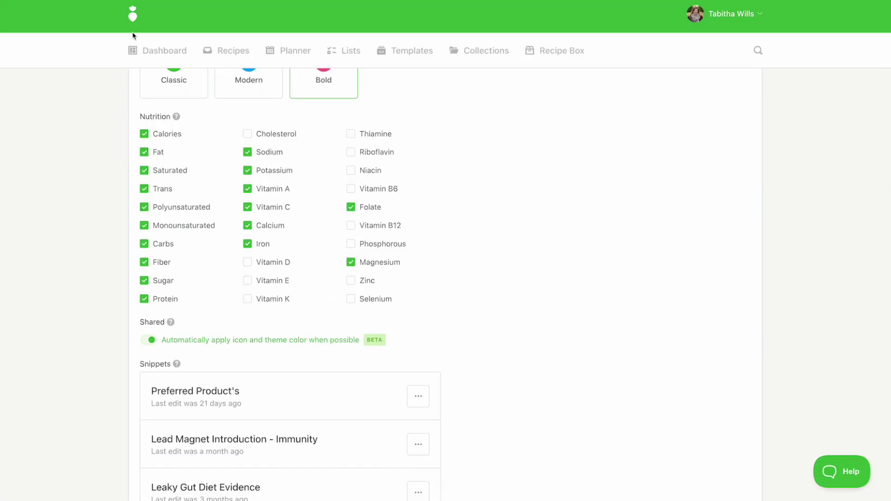
pyautogui.scroll(4, 362, 91)
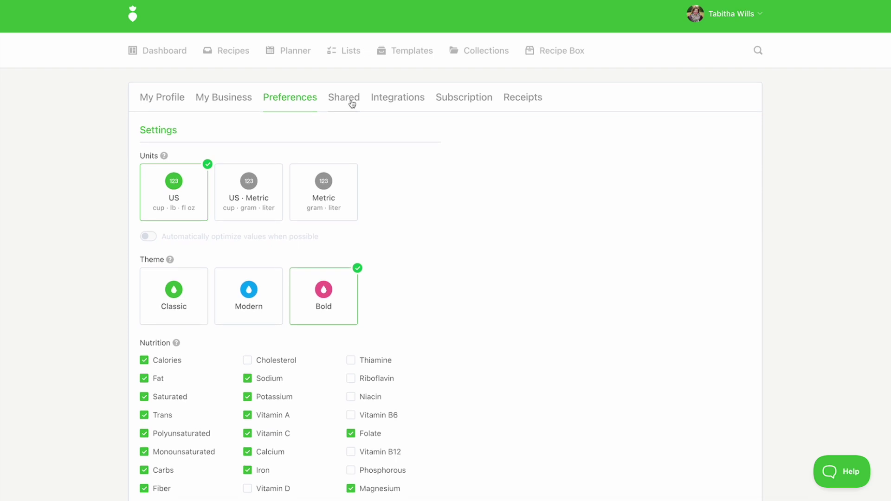
pyautogui.click(351, 102)
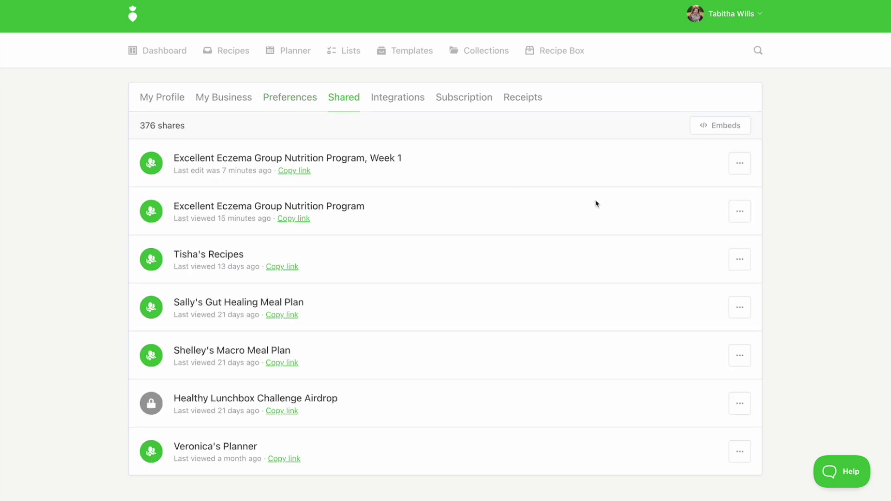
# - Review the Week 1 share's statistics, then return to the weekly meal planner
pyautogui.click(745, 163)
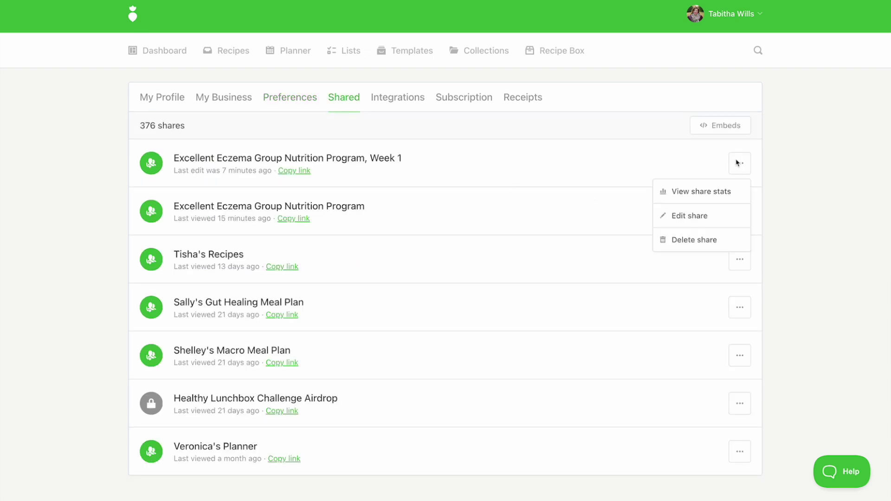
pyautogui.click(715, 198)
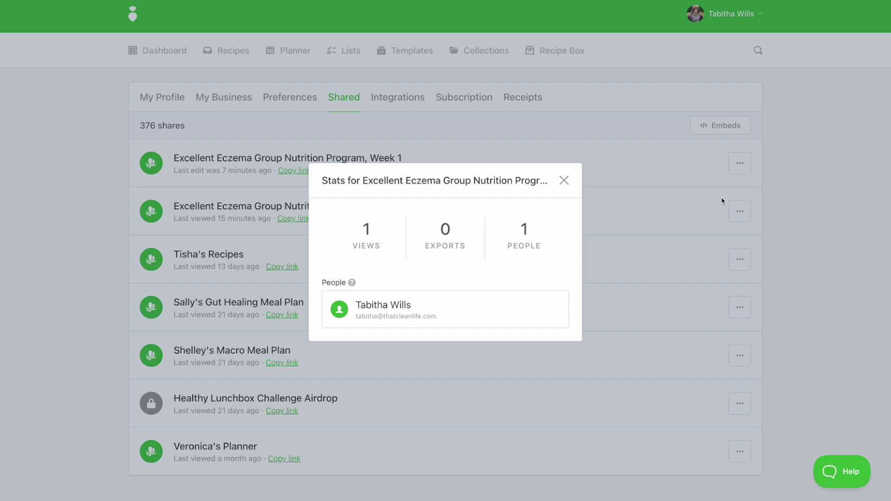
pyautogui.click(723, 201)
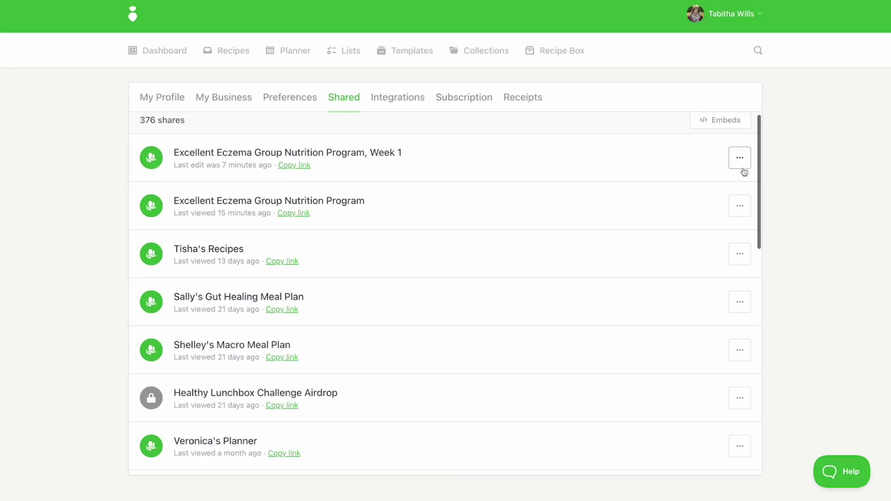
pyautogui.click(740, 170)
pyautogui.scroll(-1, 705, 215)
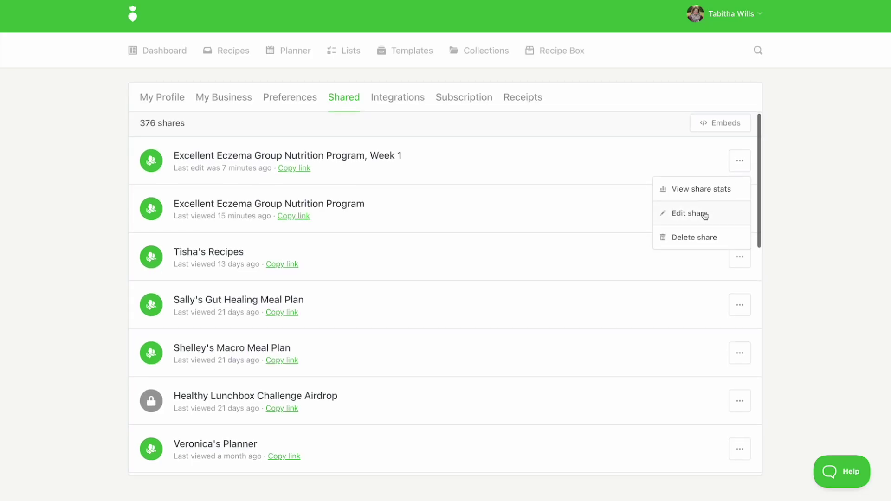
pyautogui.click(613, 312)
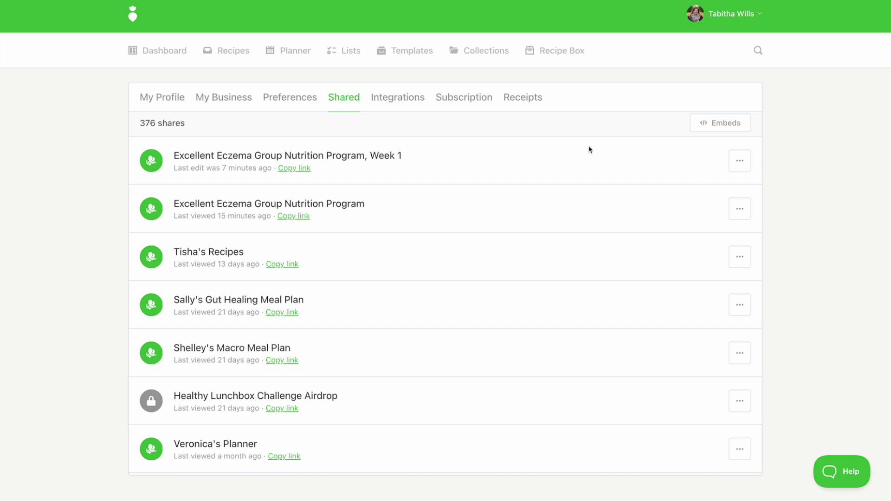
pyautogui.click(288, 62)
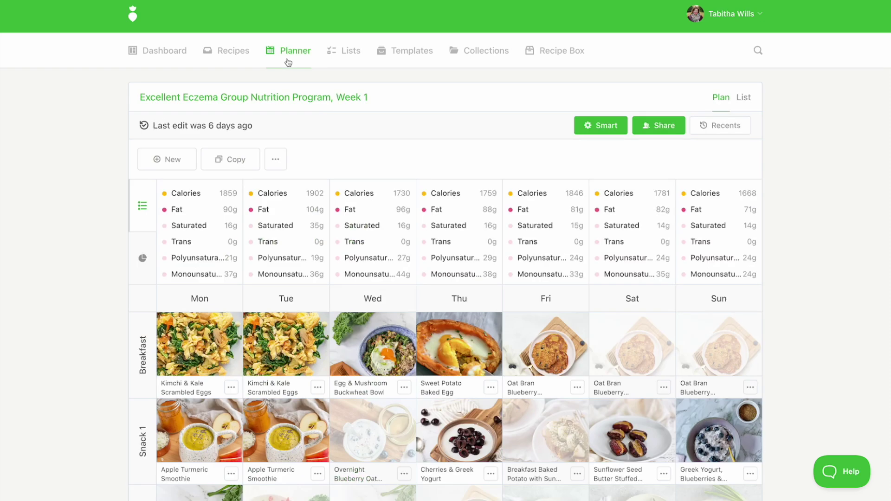
# - Open the '...' actions menu for the Excellent Eczema Group Week 1 meal plan
pyautogui.scroll(-1, 354, 134)
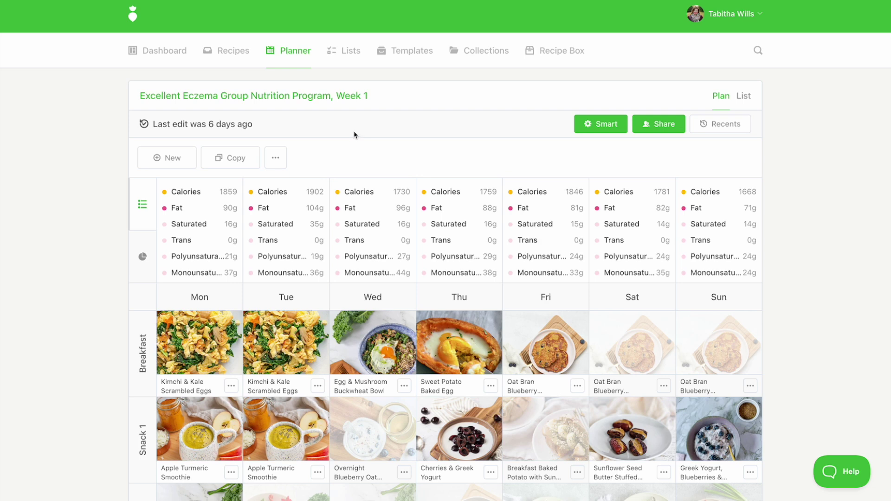
pyautogui.click(274, 159)
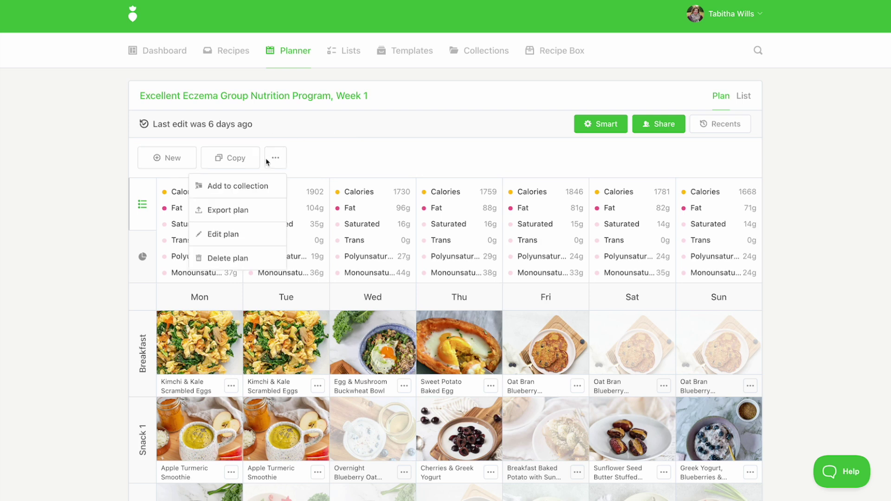
# - Export the plan with Nutrition added and Cherries & Greek Yogurt as the cover recipe
pyautogui.click(253, 210)
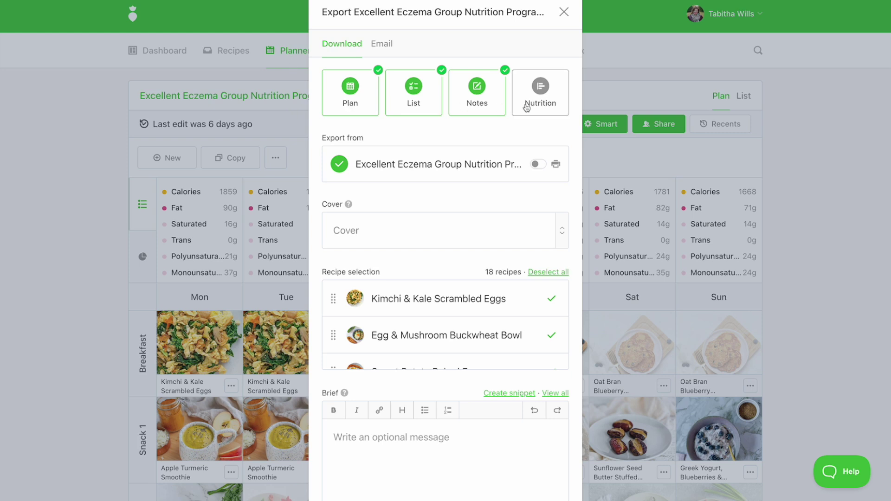
pyautogui.click(542, 106)
pyautogui.click(411, 222)
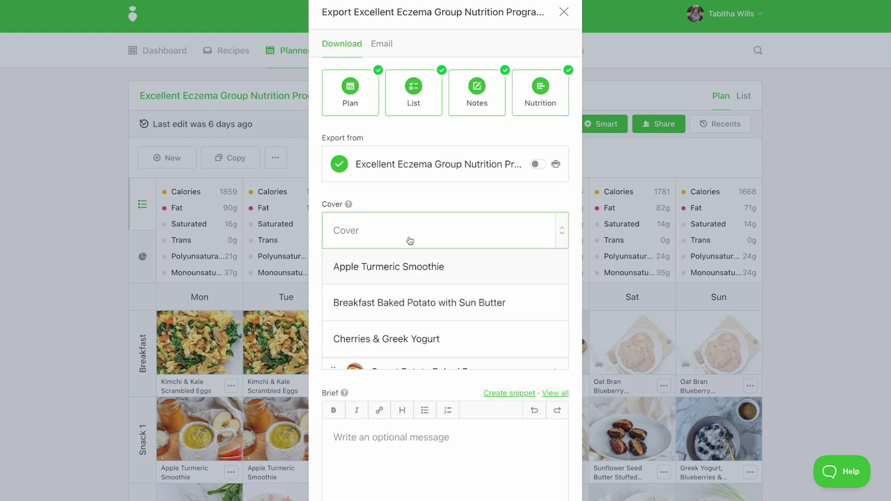
pyautogui.scroll(-2, 406, 332)
pyautogui.click(409, 265)
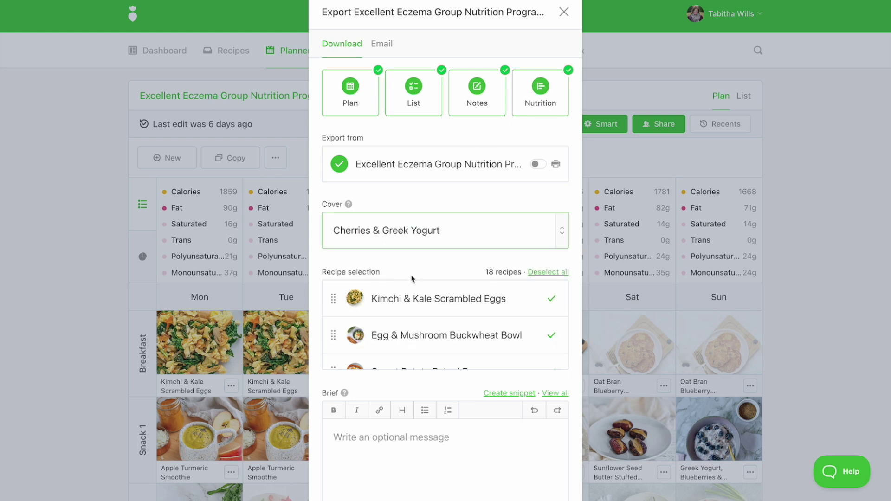
pyautogui.scroll(-3, 418, 274)
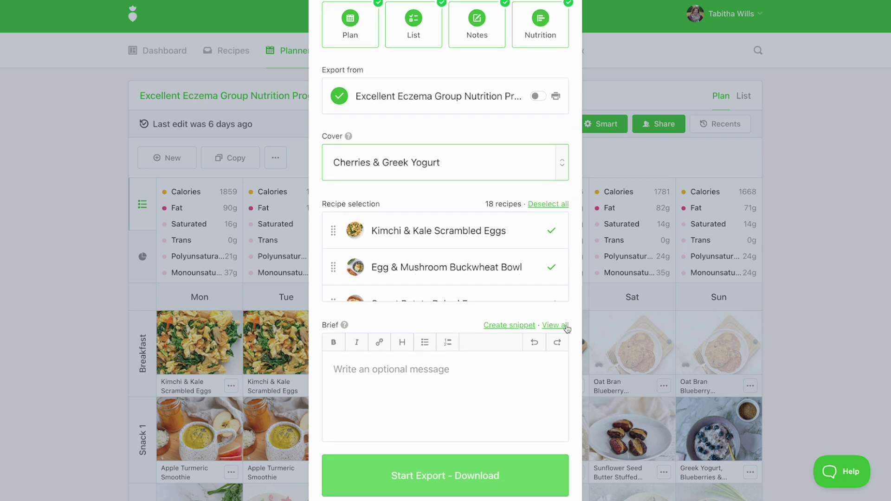
# - Apply the Meal Plan Introduction template as the export brief
pyautogui.click(560, 325)
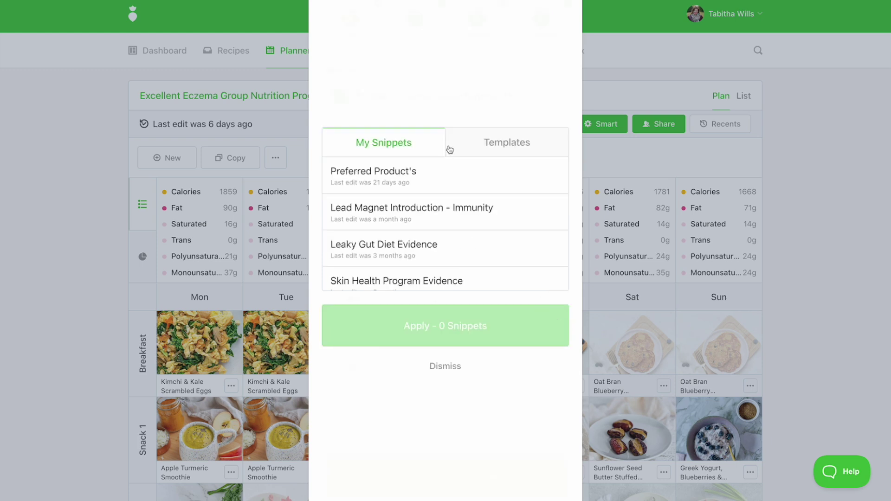
pyautogui.click(491, 142)
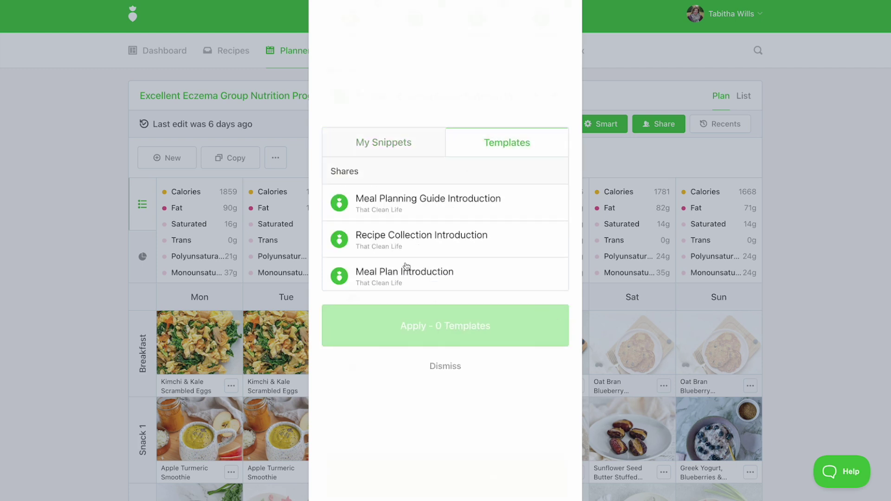
pyautogui.scroll(-3, 406, 266)
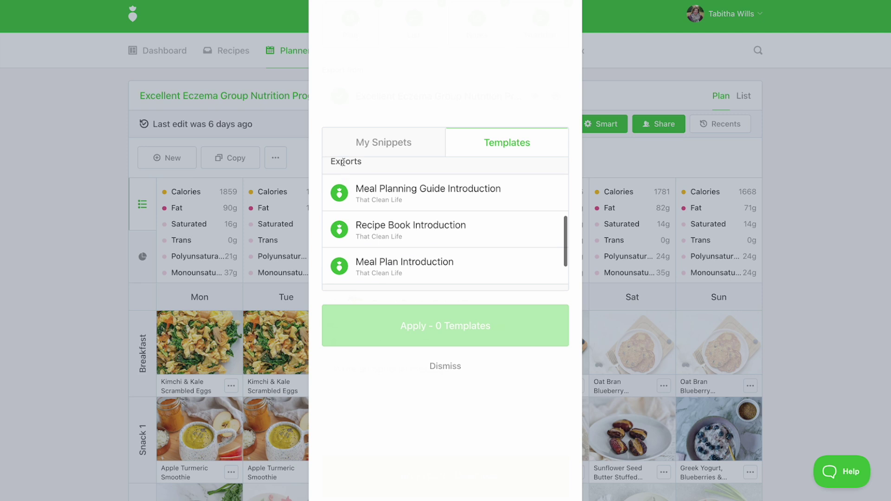
pyautogui.click(396, 267)
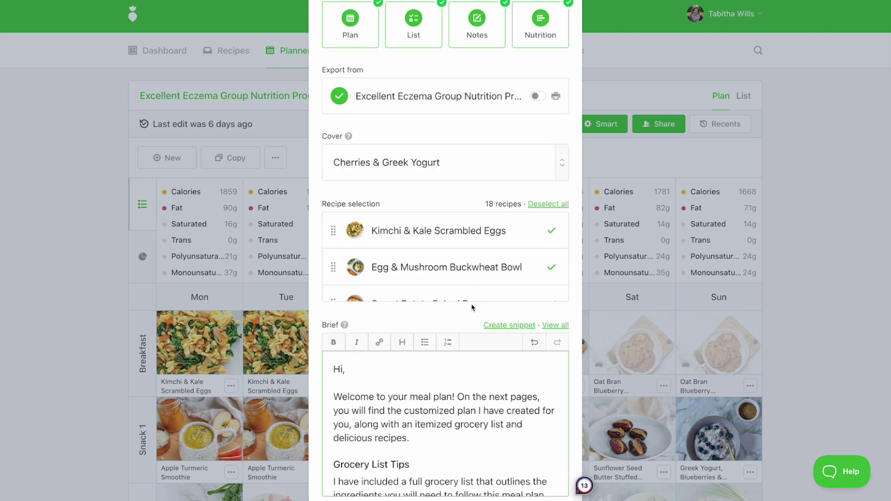
pyautogui.scroll(-1, 465, 317)
# - Download the PDF and scroll through its cherry cover, welcome brief and weekly meal plan pages
pyautogui.click(463, 480)
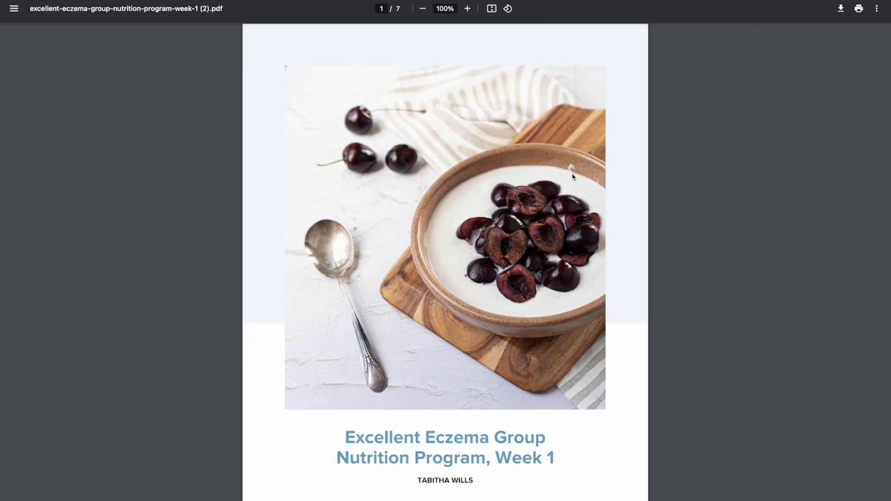
pyautogui.scroll(-1, 574, 177)
pyautogui.scroll(-8, 574, 177)
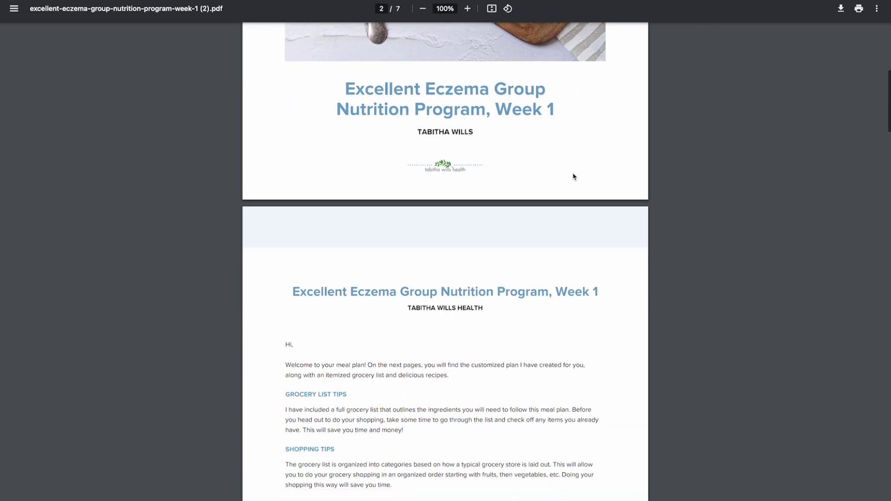
pyautogui.scroll(-7, 574, 176)
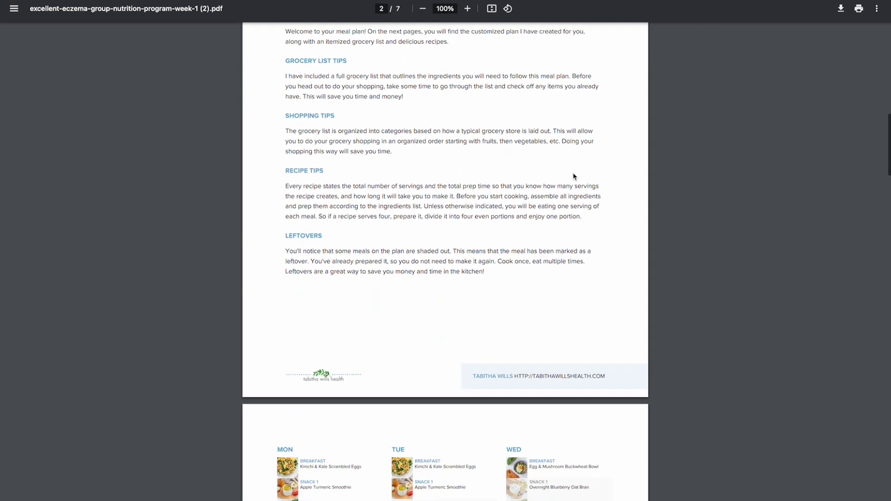
pyautogui.scroll(-6, 574, 177)
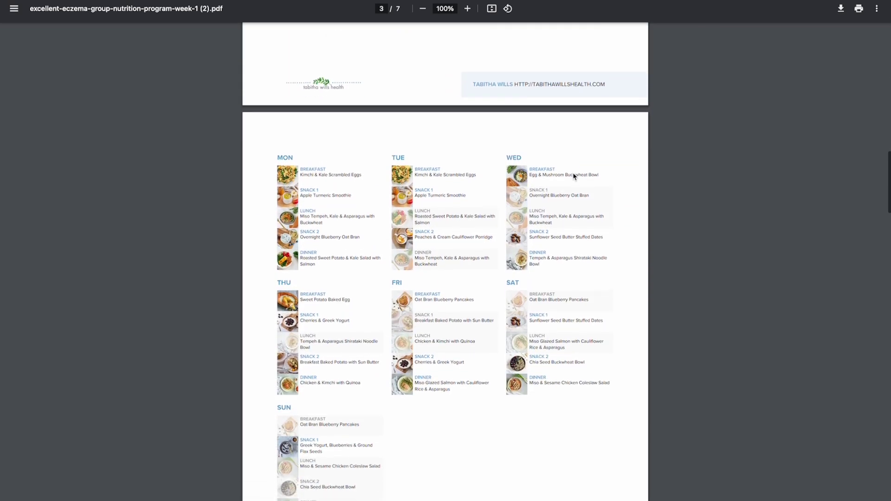
pyautogui.scroll(-5, 574, 176)
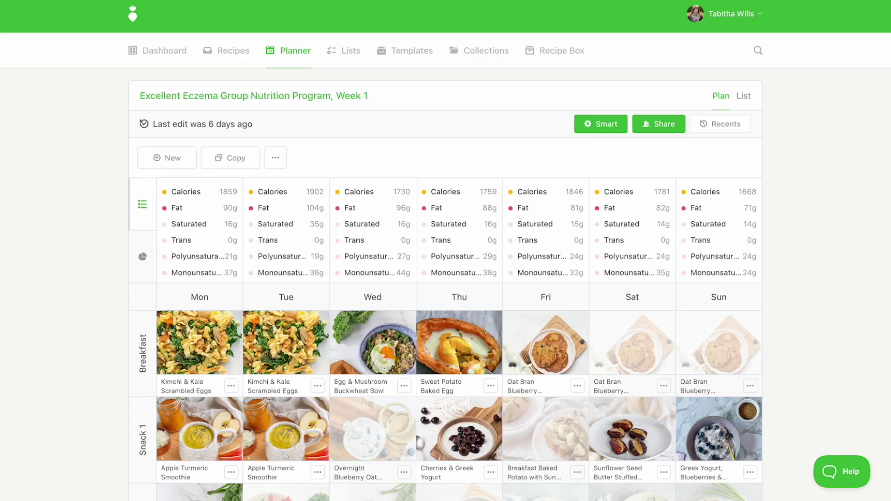
pyautogui.click(275, 158)
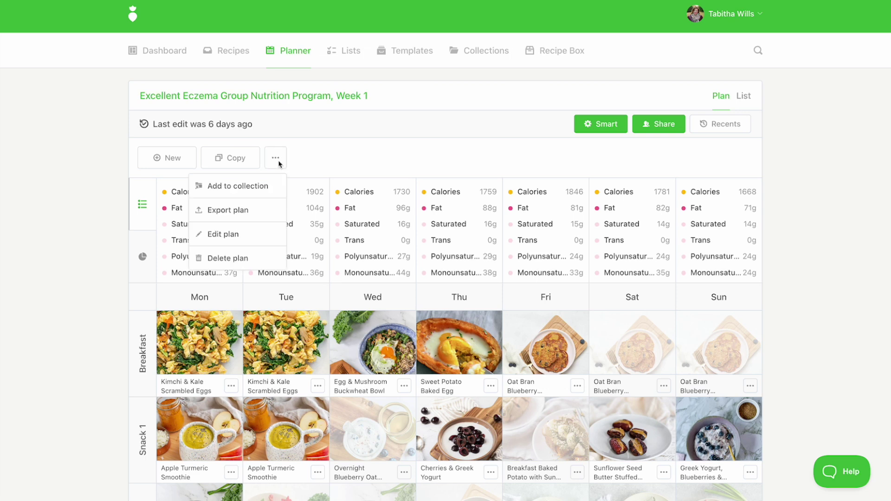
pyautogui.click(254, 211)
pyautogui.click(381, 44)
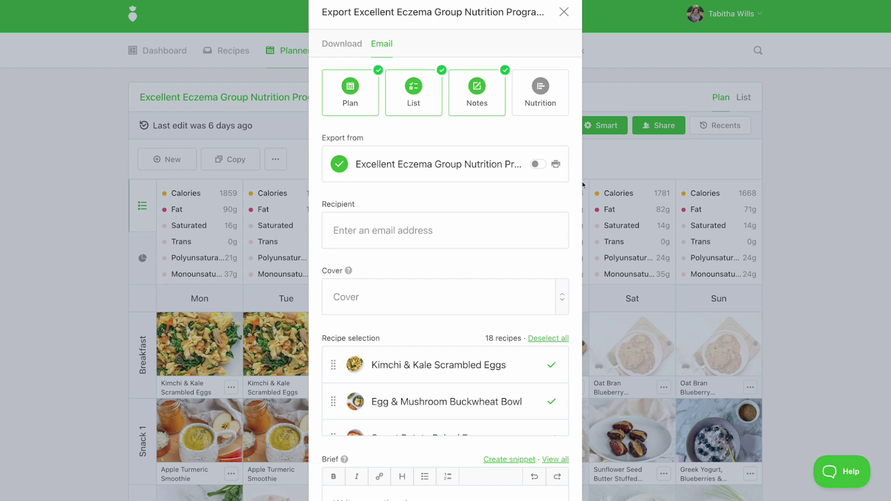
pyautogui.click(628, 165)
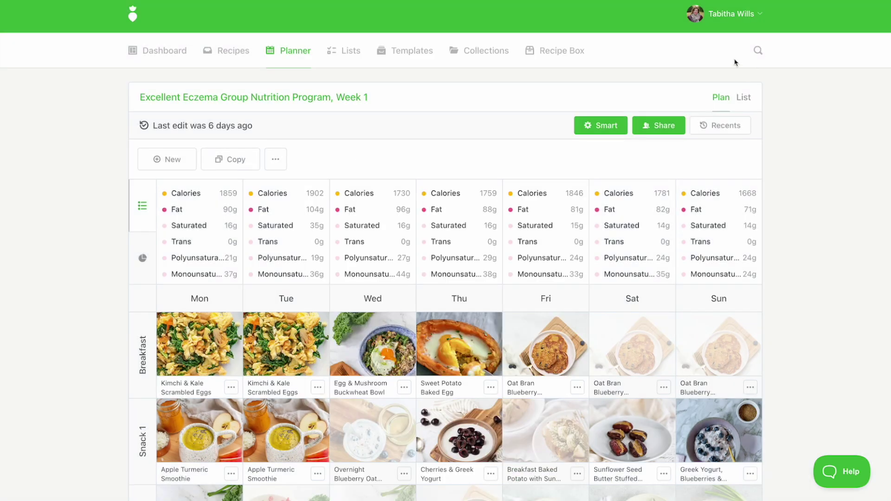
# - Show the Your Profile Preferences page with US units, Bold theme and nutrition fields
pyautogui.click(744, 13)
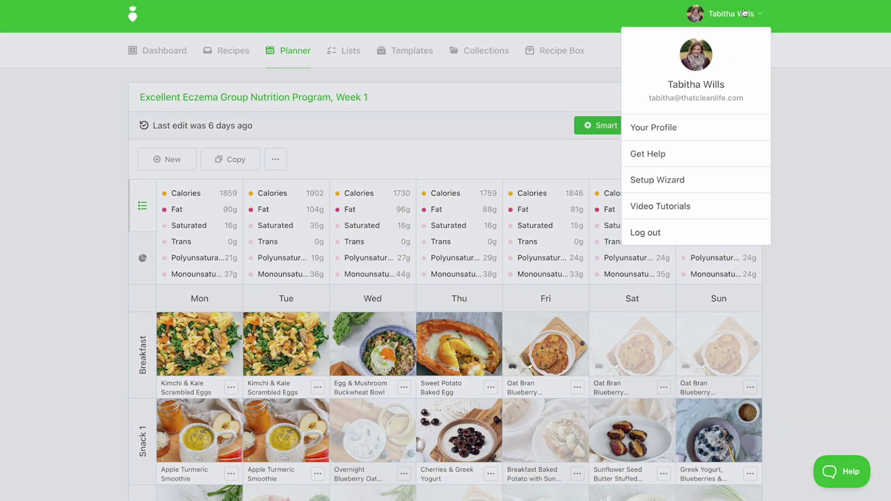
pyautogui.click(673, 125)
pyautogui.click(272, 97)
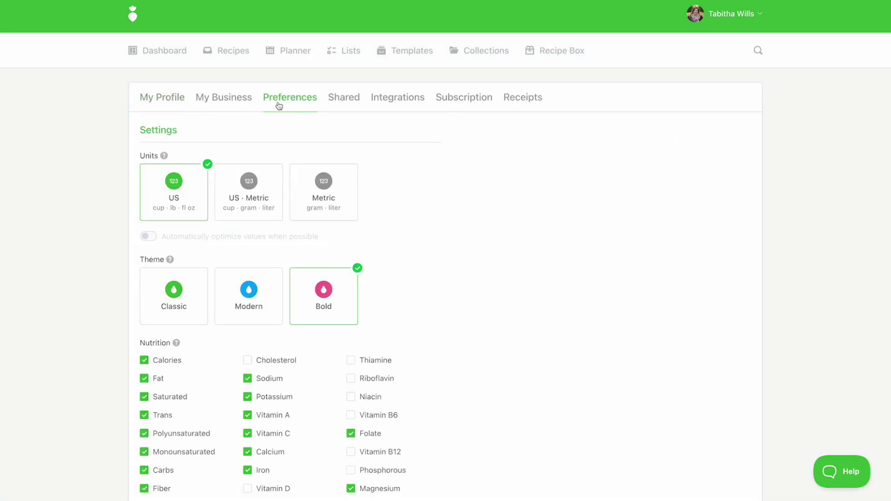